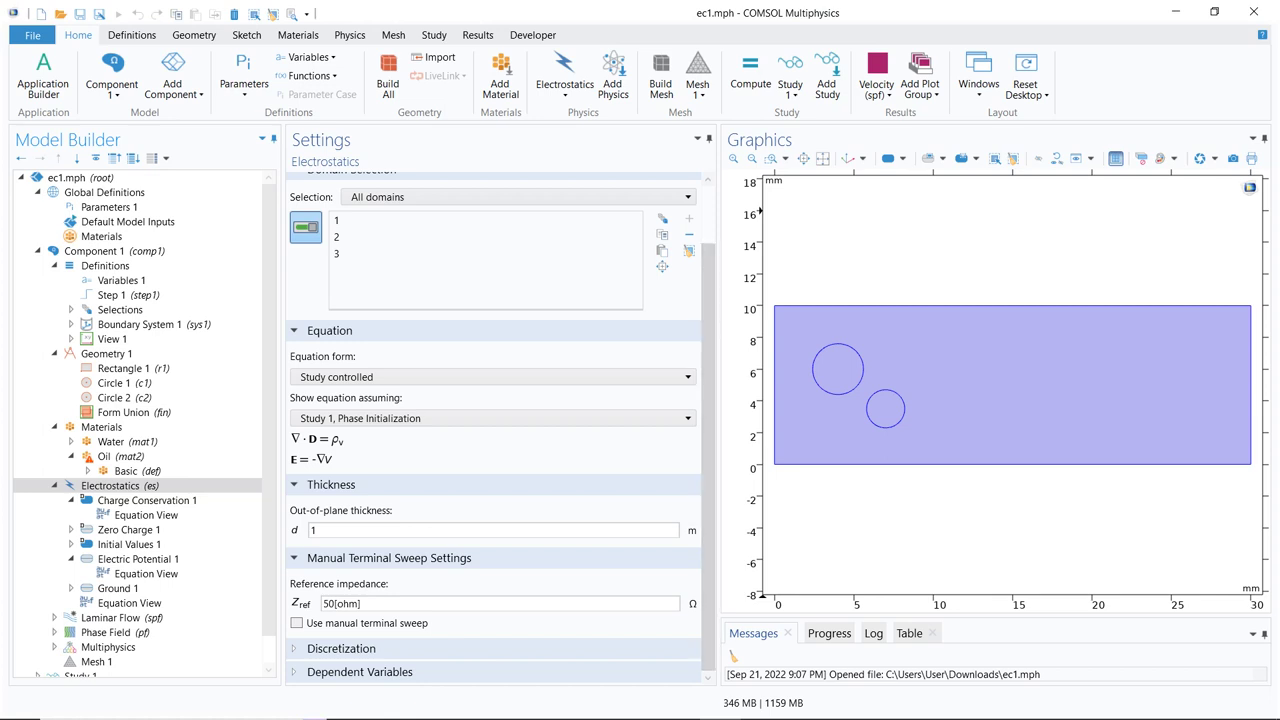
Step: Examine the Electrostatics equations, and switch to Chrome to read the definition and proof in the Electric displacement field article
{"action": "left_click", "coordinate": [110, 485]}
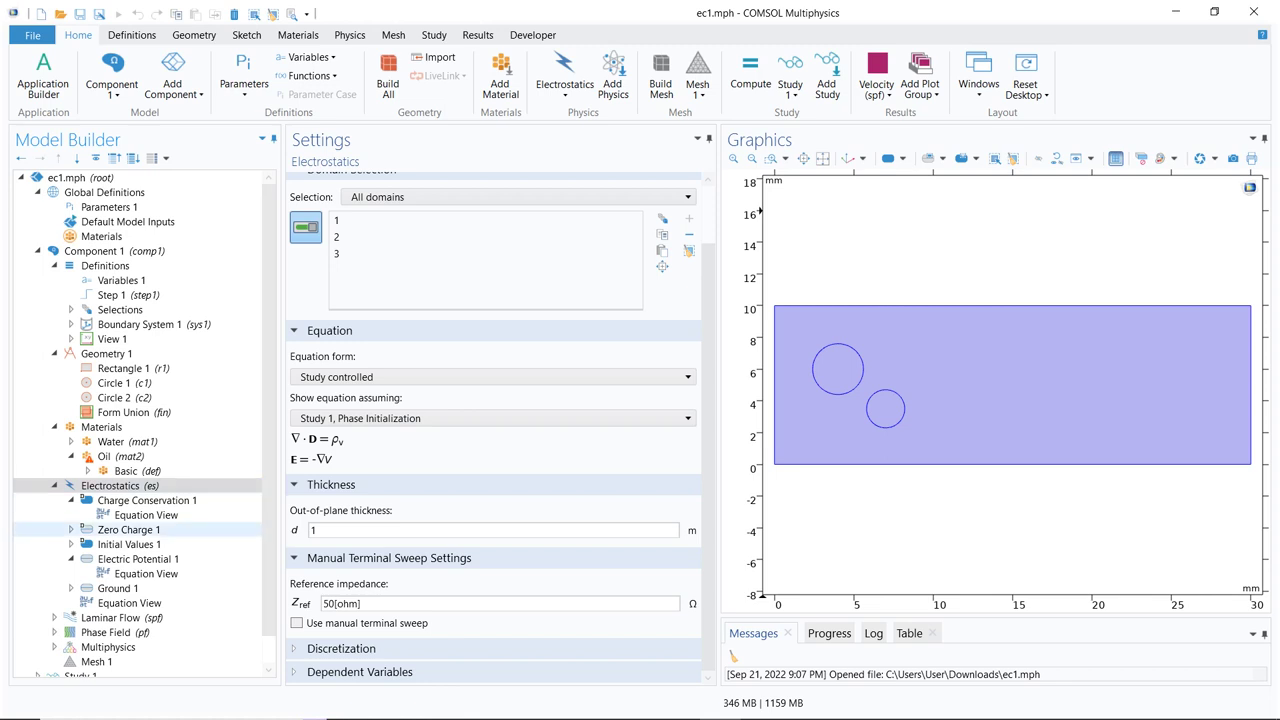
{"action": "mouse_move", "coordinate": [140, 715]}
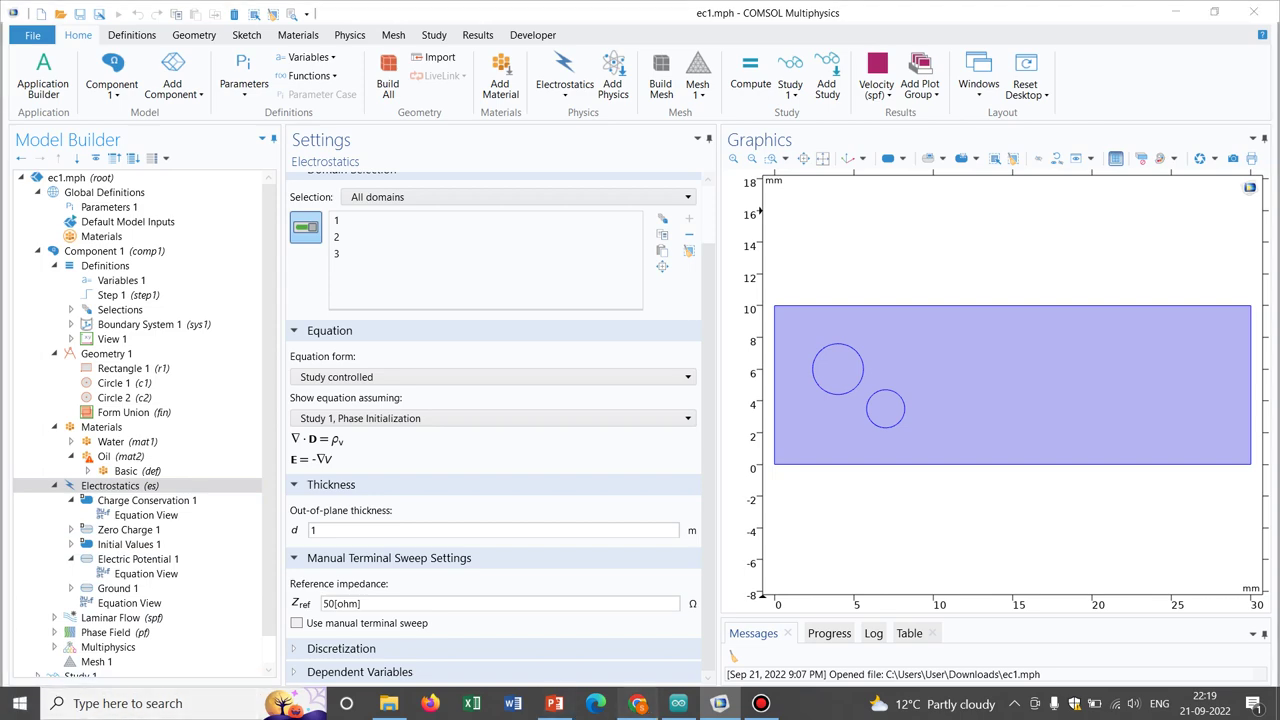
{"action": "left_click", "coordinate": [637, 703]}
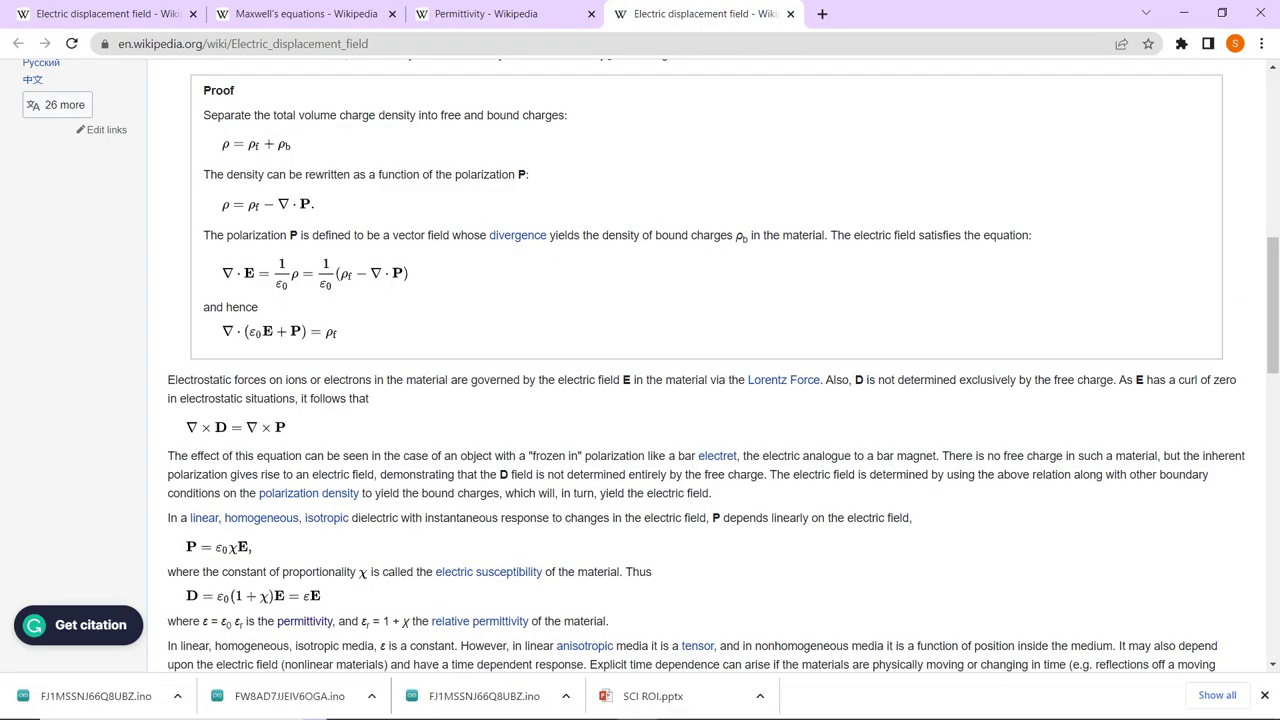
{"action": "scroll", "coordinate": [1272, 300], "scroll_direction": "up", "scroll_amount": 10}
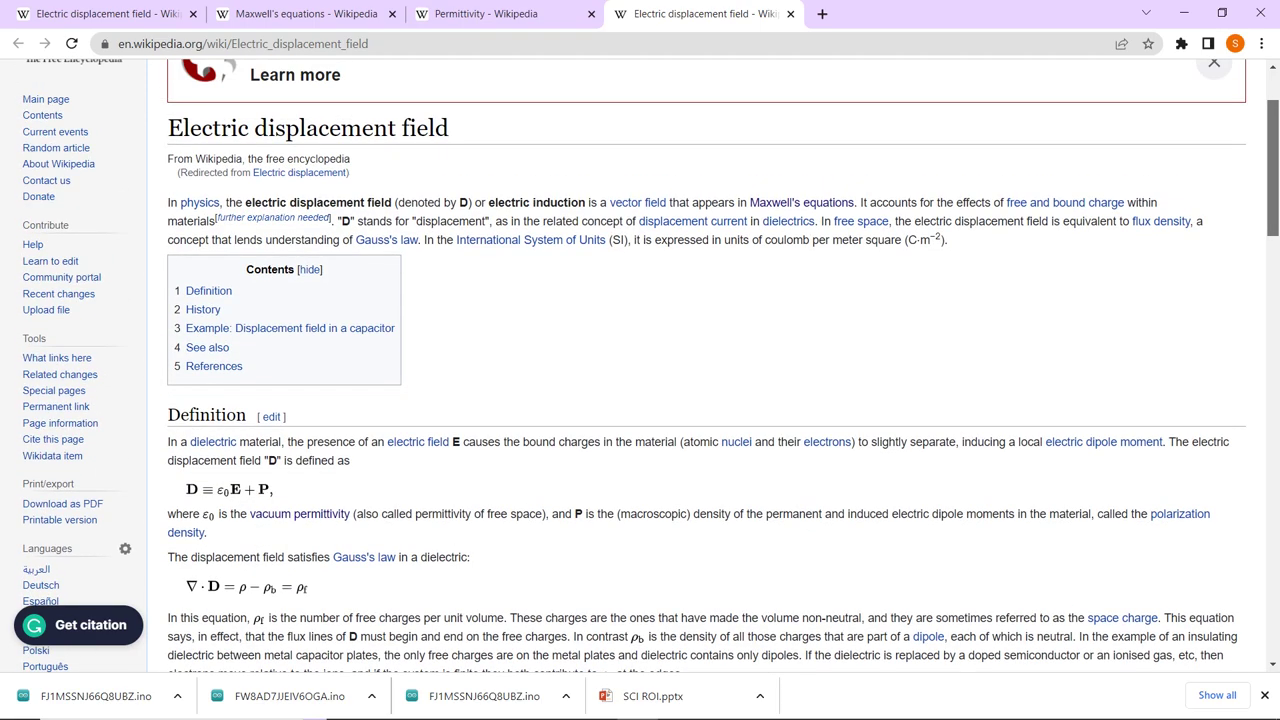
{"action": "scroll", "coordinate": [706, 360], "scroll_direction": "down", "scroll_amount": 3}
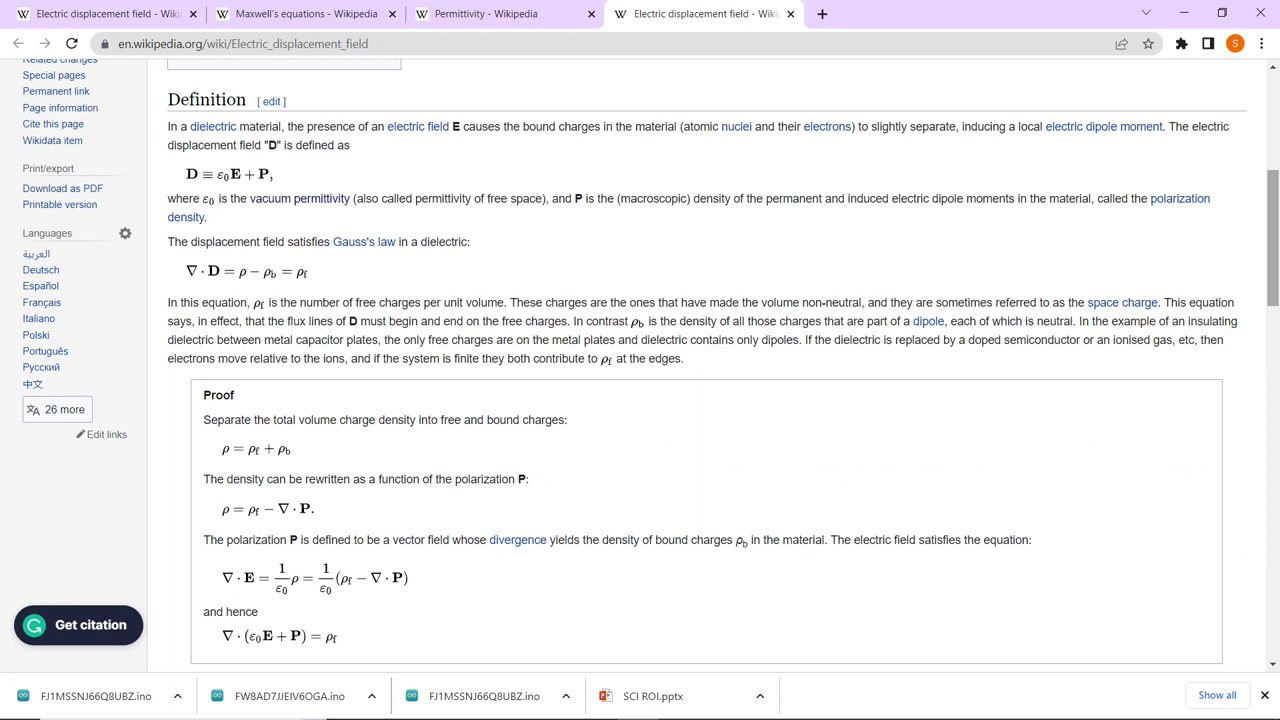
{"action": "scroll", "coordinate": [650, 363], "scroll_direction": "down", "scroll_amount": 1}
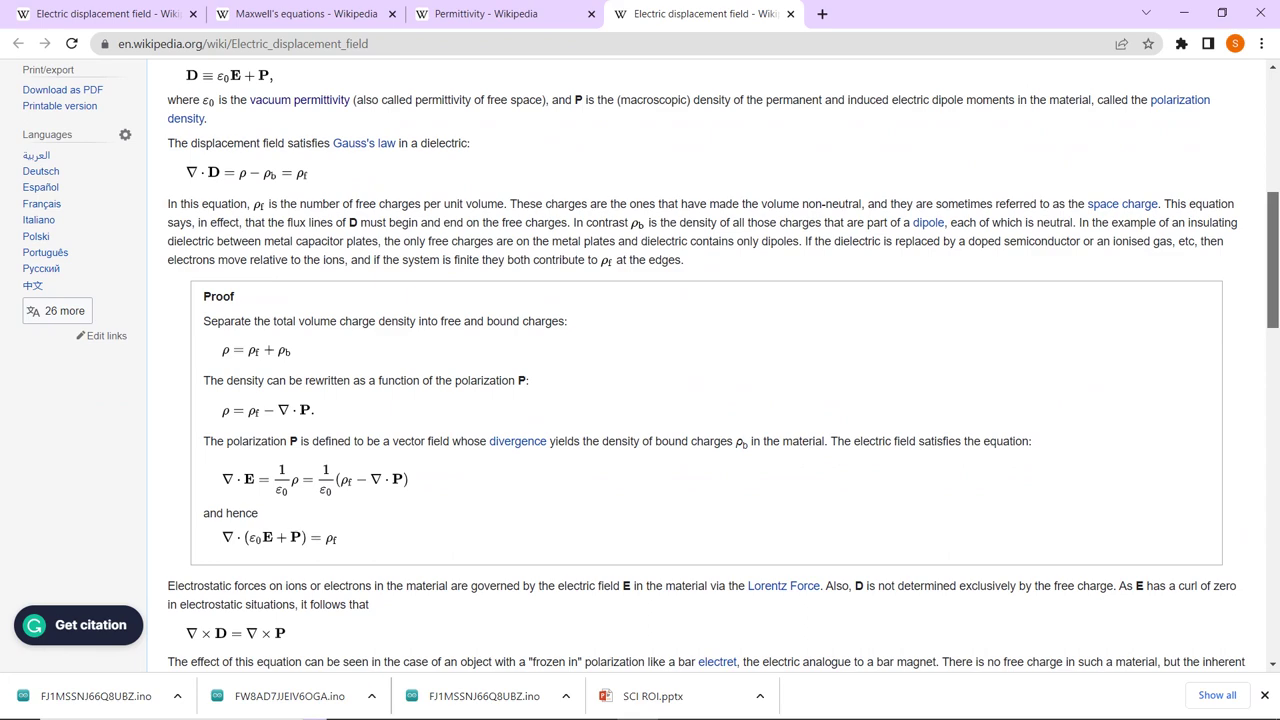
{"action": "scroll", "coordinate": [650, 363], "scroll_direction": "down", "scroll_amount": 1}
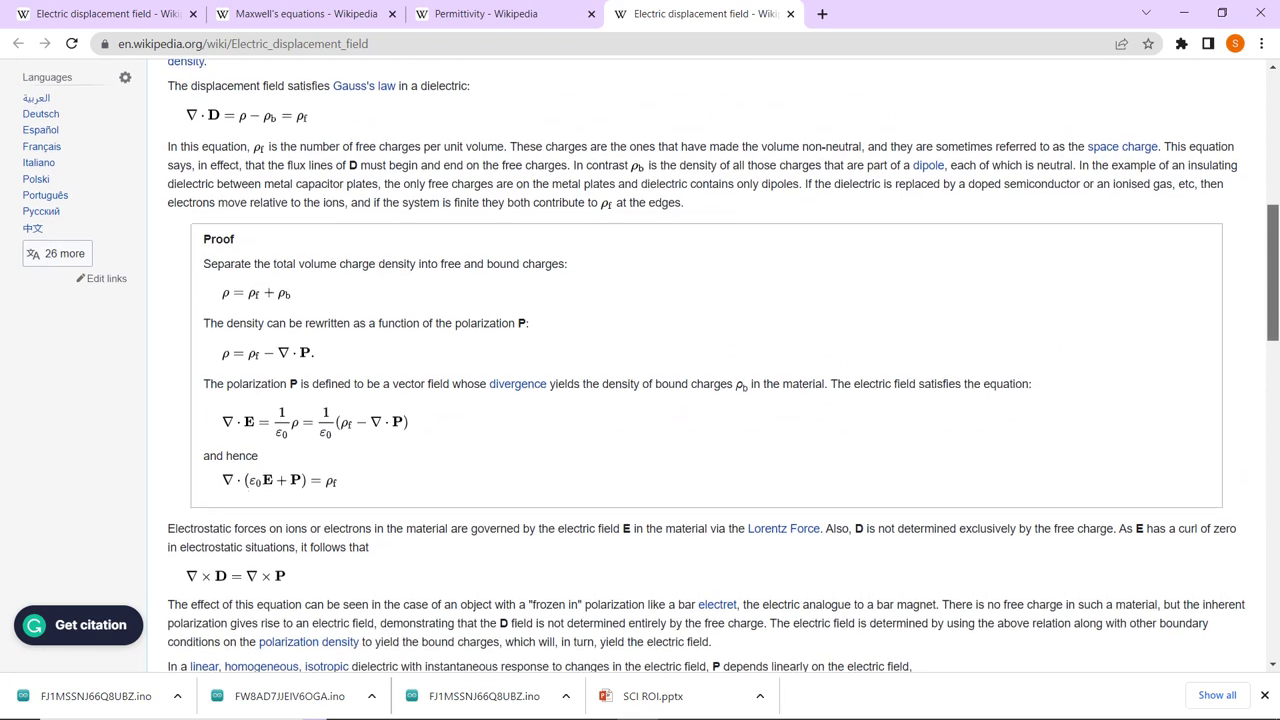
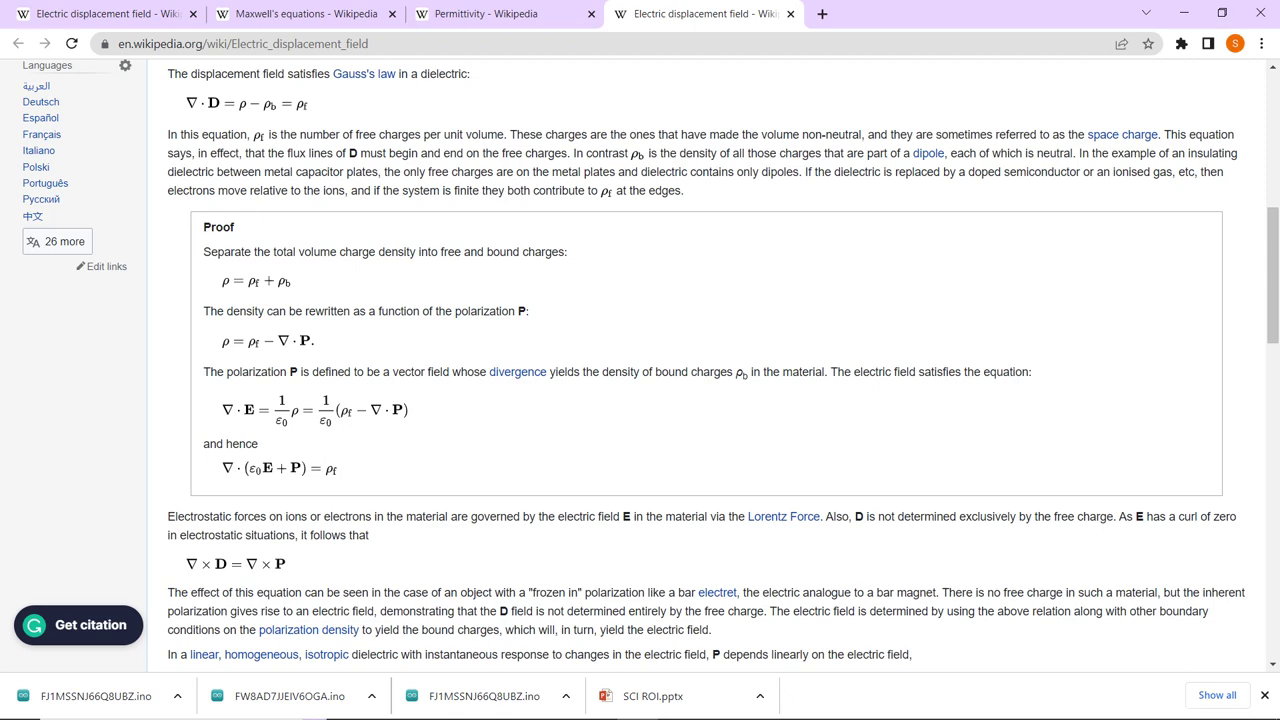
Step: Read the introduction of the Permittivity article and re-examine the Definition section of the Electric displacement field article
{"action": "left_click", "coordinate": [480, 13]}
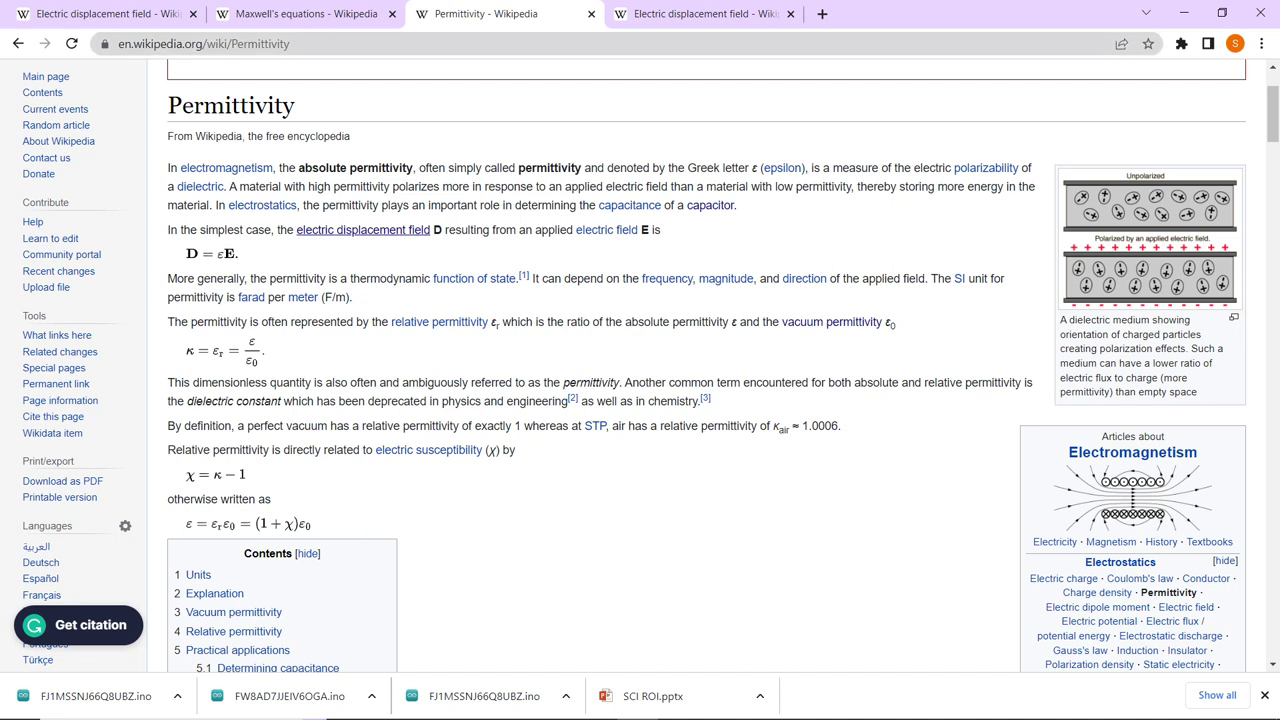
{"action": "left_click_drag", "start_coordinate": [182, 105], "coordinate": [295, 105]}
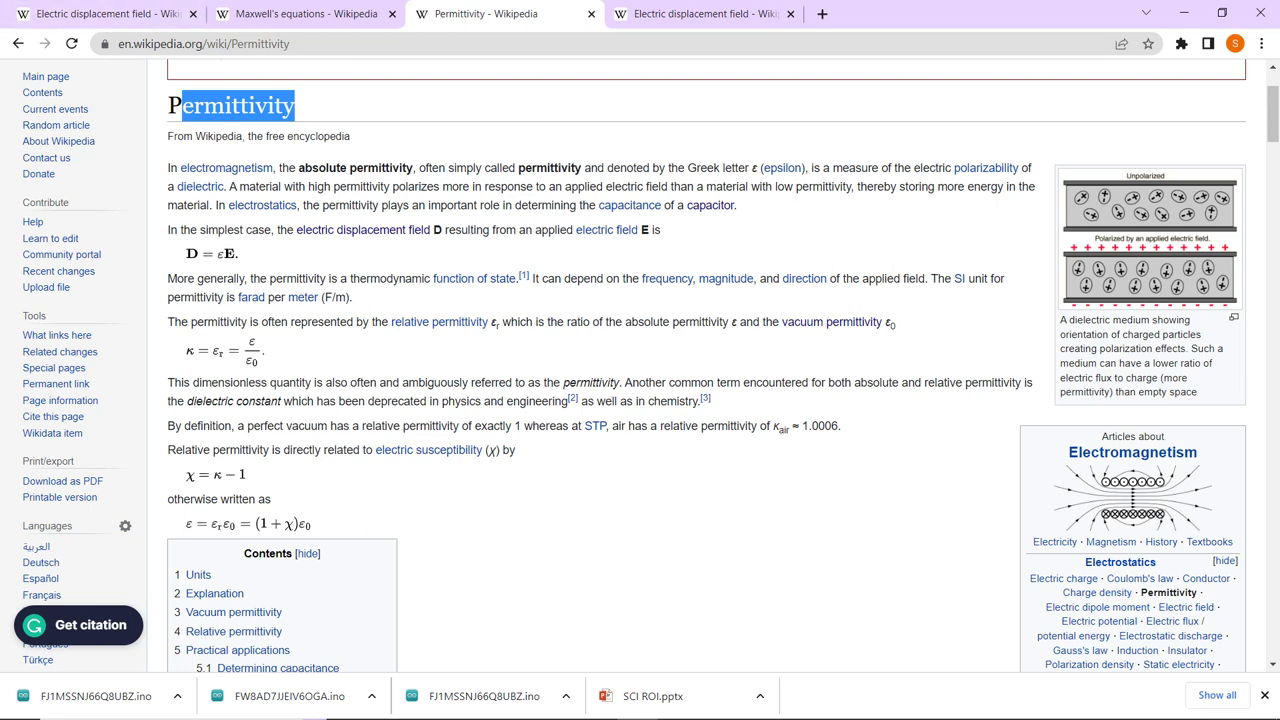
{"action": "key", "text": "ctrl+Tab"}
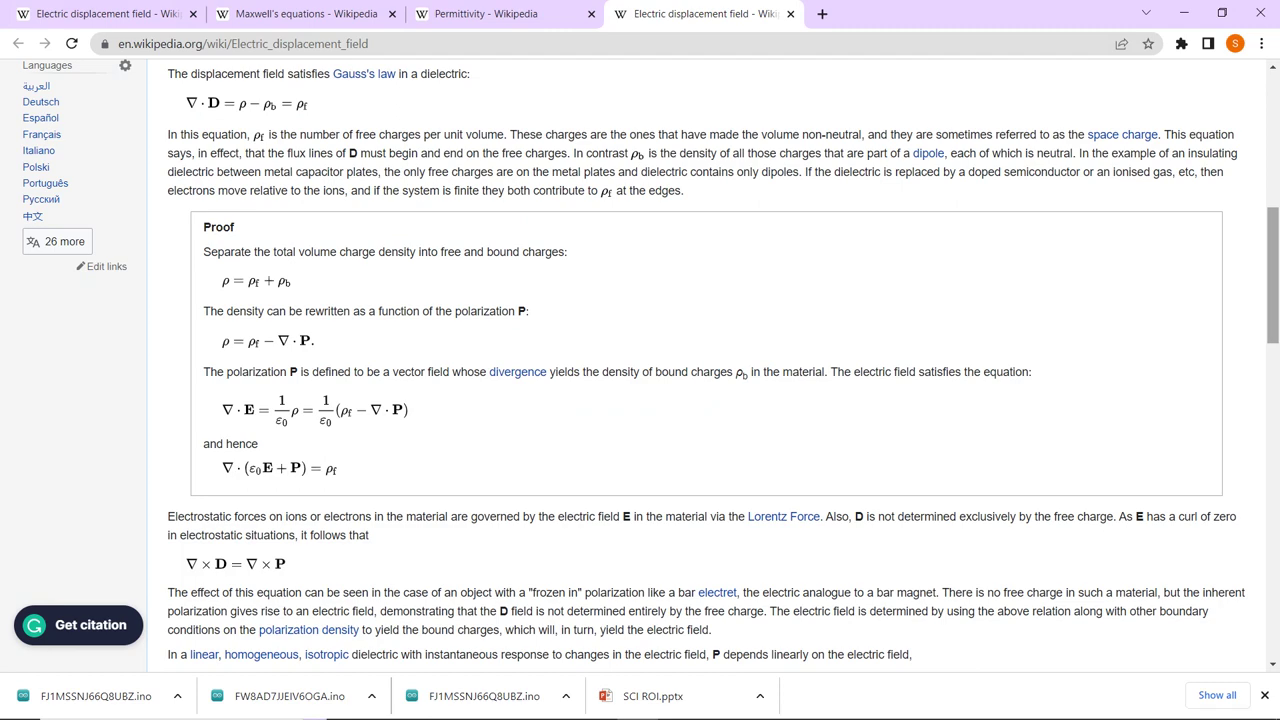
{"action": "key", "text": "Down"}
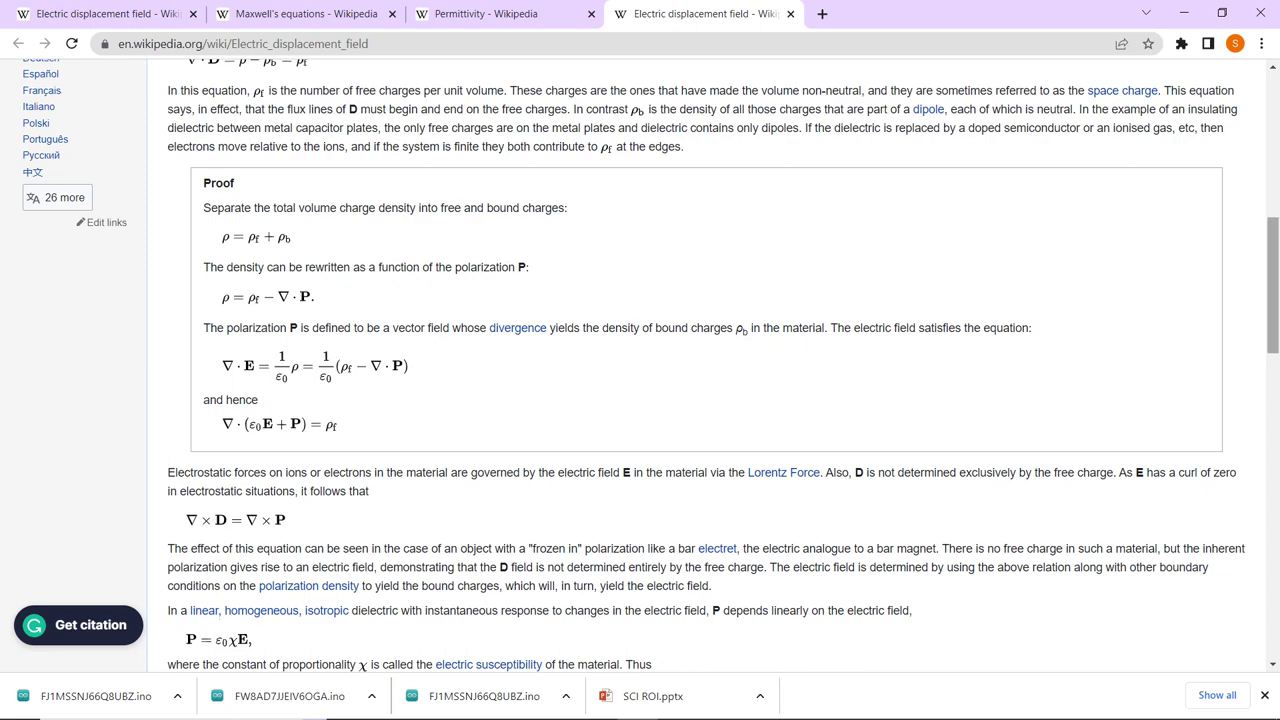
{"action": "scroll", "coordinate": [1272, 285], "scroll_direction": "up", "scroll_amount": 5}
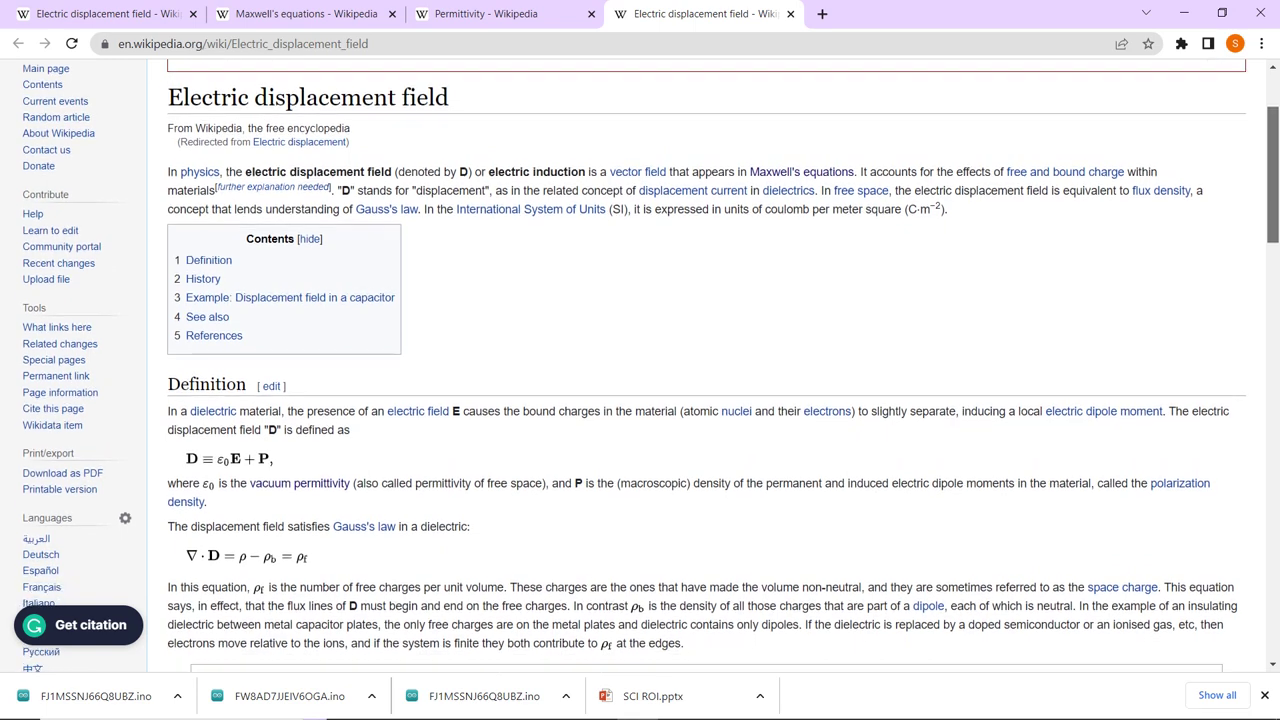
{"action": "scroll", "coordinate": [1272, 200], "scroll_direction": "down", "scroll_amount": 1}
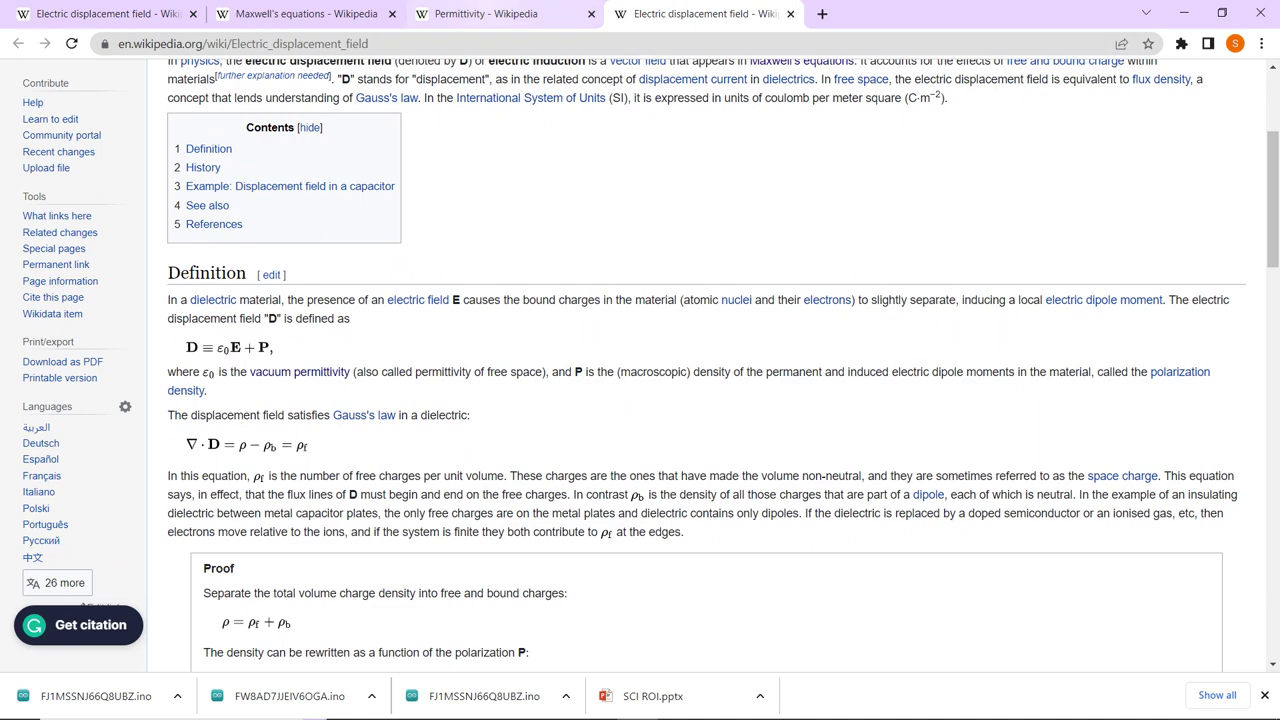
Step: Switch to COMSOL Multiphysics and examine the equation and D-E constitutive relation of Charge Conservation 1 under Electrostatics
{"action": "mouse_move", "coordinate": [640, 712]}
{"action": "mouse_move", "coordinate": [678, 703]}
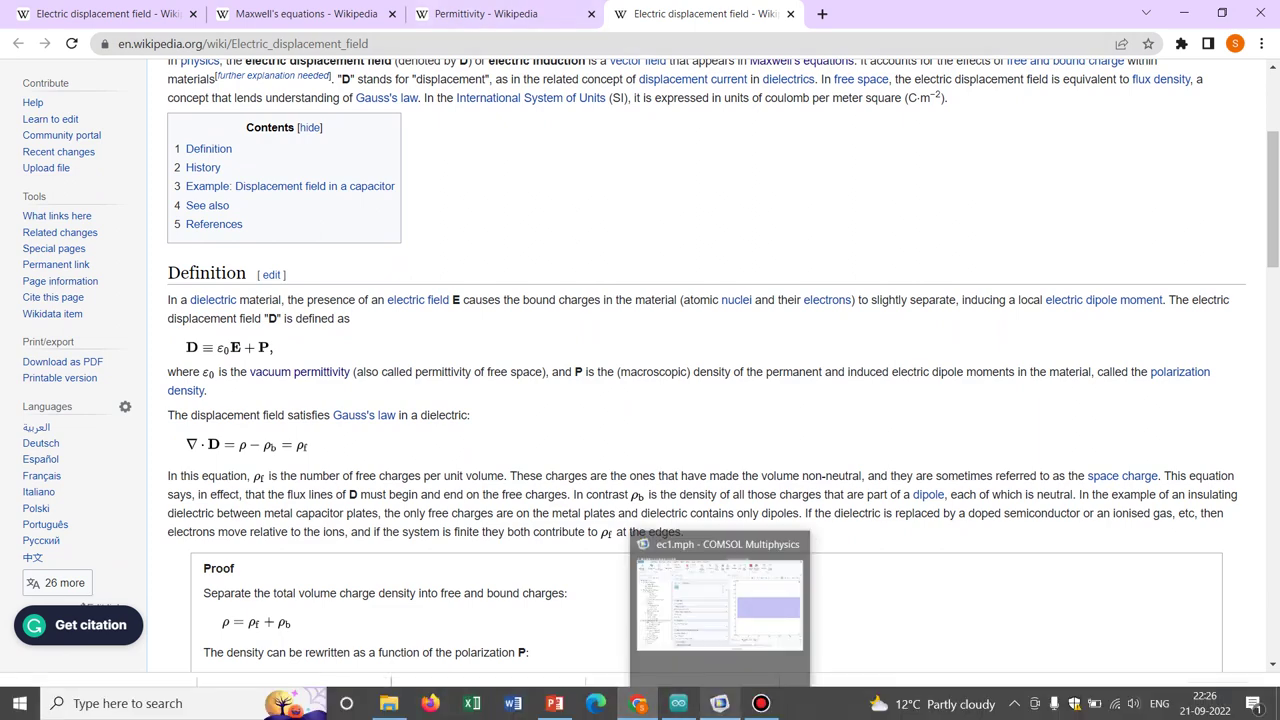
{"action": "left_click", "coordinate": [740, 605]}
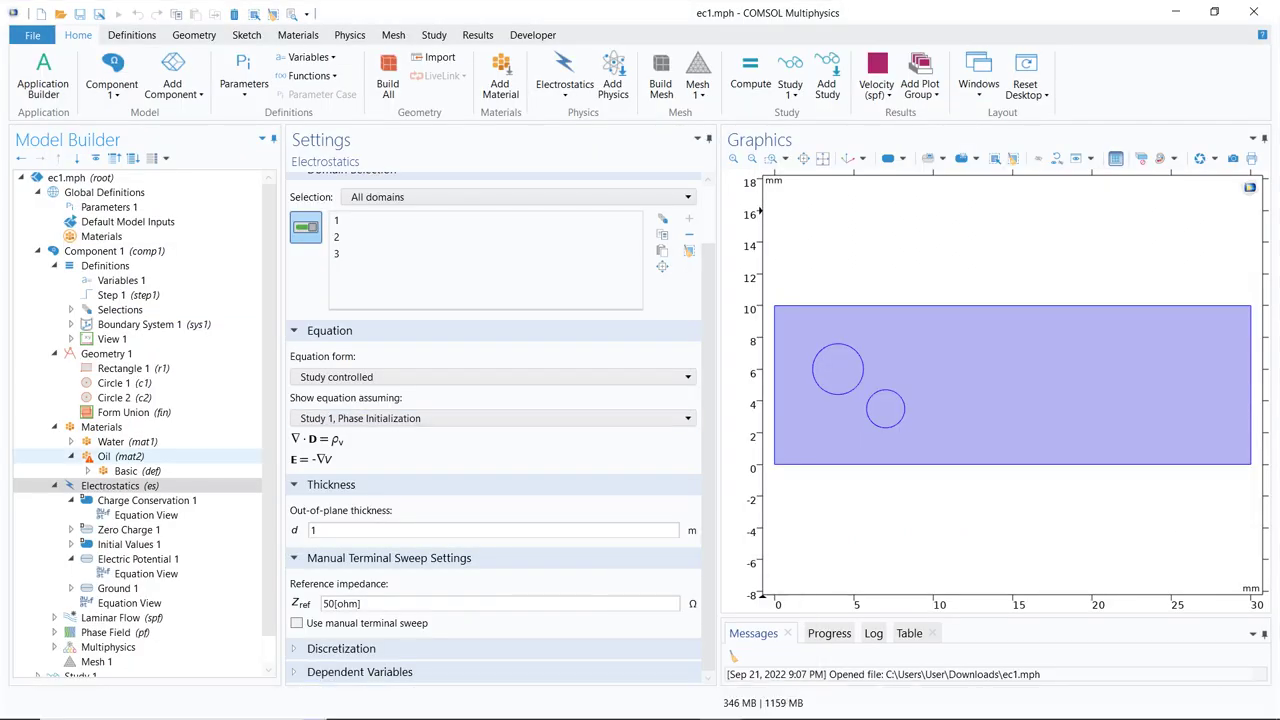
{"action": "left_click", "coordinate": [147, 500]}
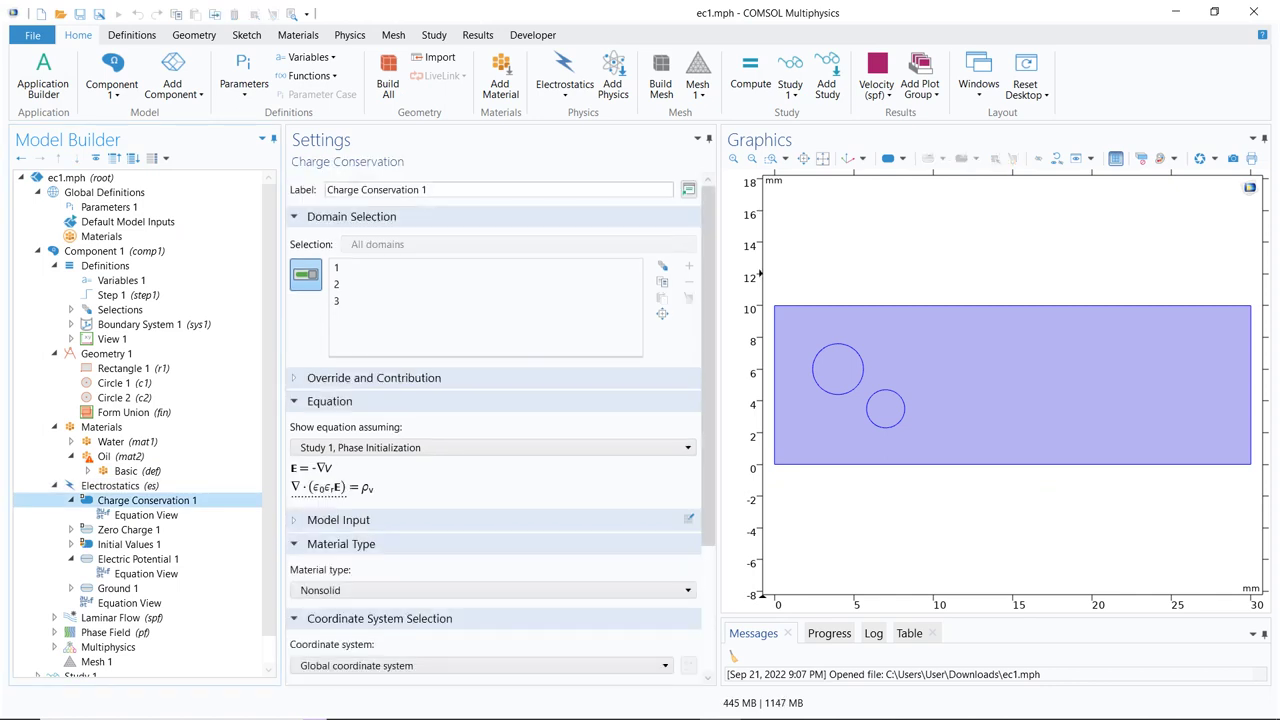
{"action": "scroll", "coordinate": [760, 272], "scroll_direction": "down", "scroll_amount": 3}
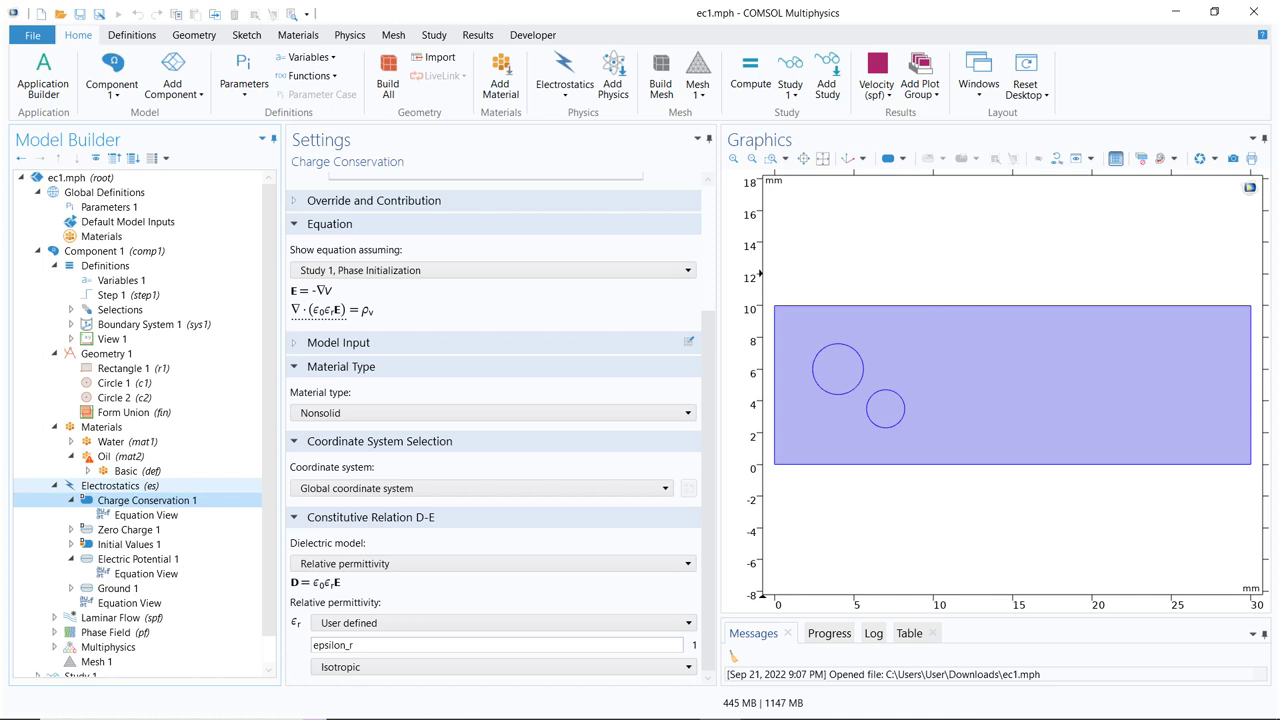
{"action": "left_click", "coordinate": [54, 485]}
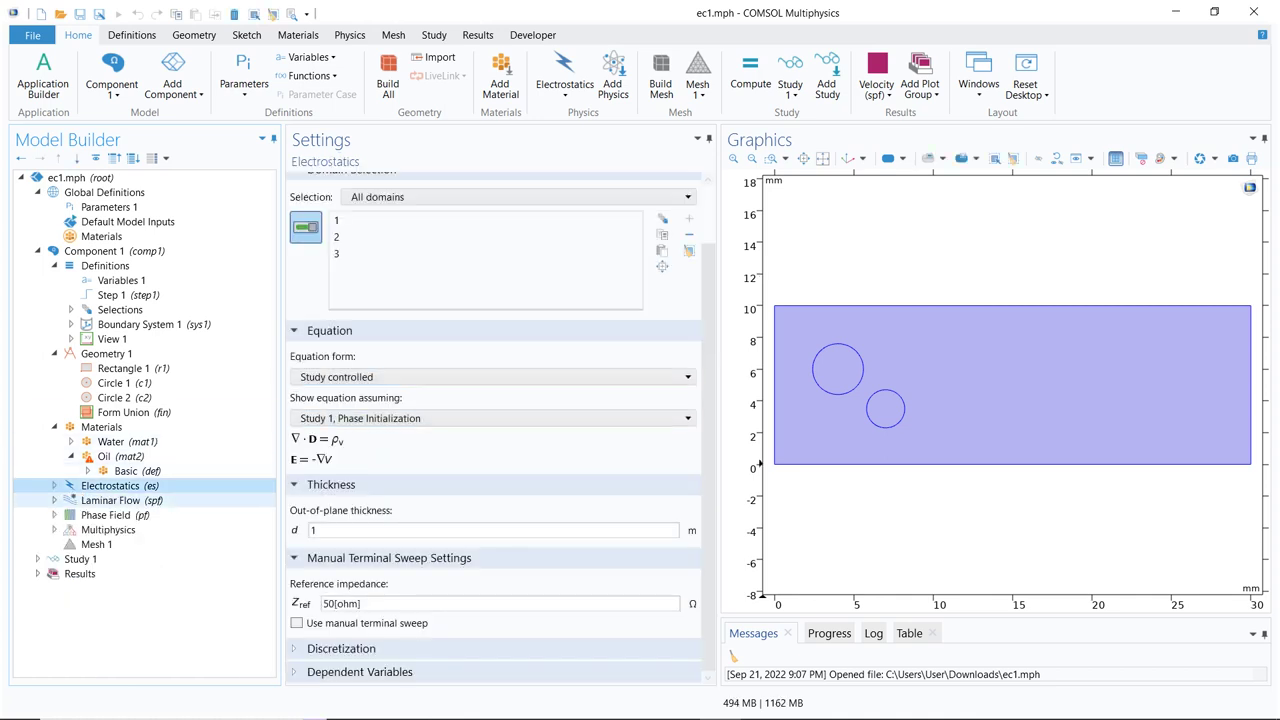
{"action": "key", "text": "Right"}
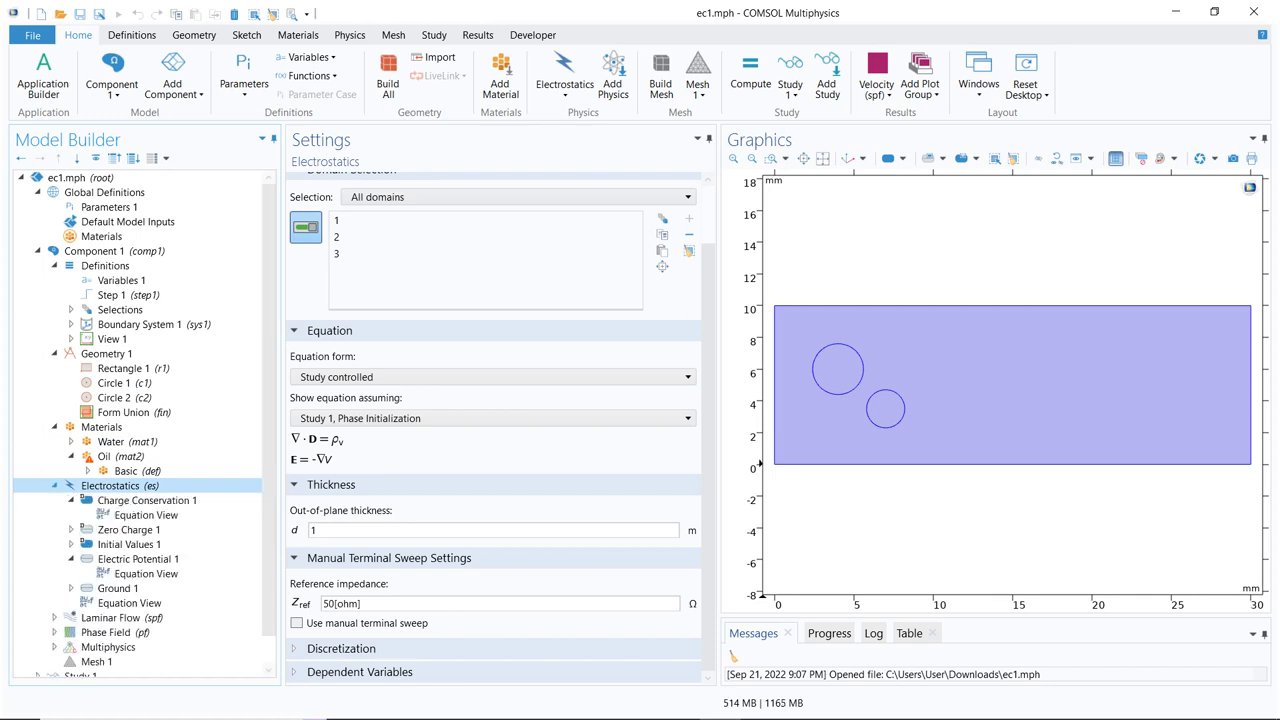
{"action": "key", "text": "Down"}
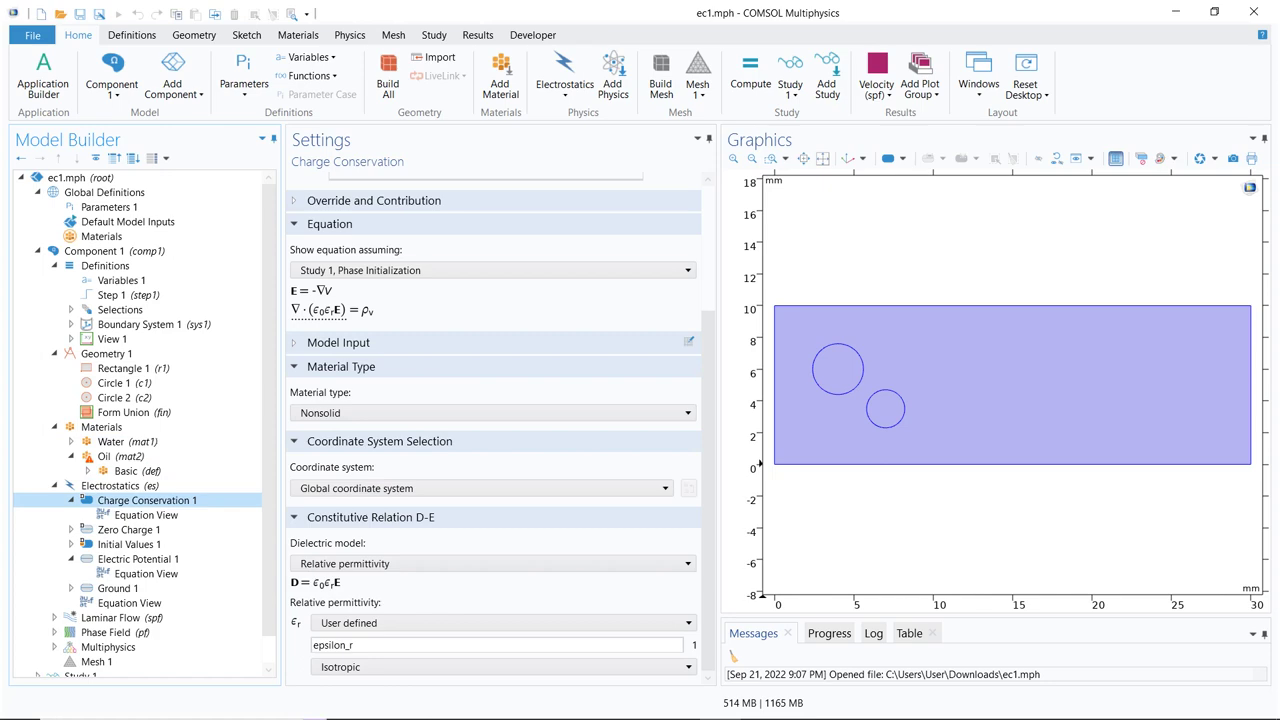
Step: Compare the constitutive relation with the displacement field definition in the Chrome article, and return to COMSOL Multiphysics
{"action": "mouse_move", "coordinate": [637, 703]}
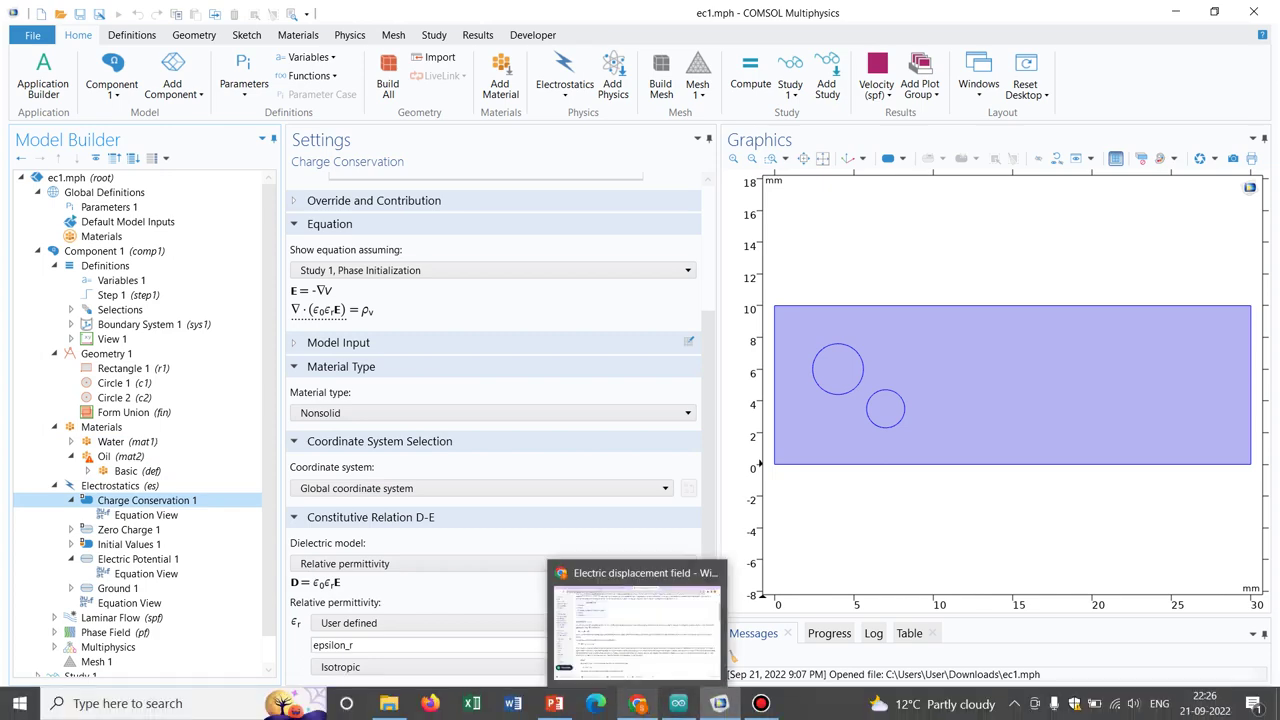
{"action": "left_click", "coordinate": [637, 622]}
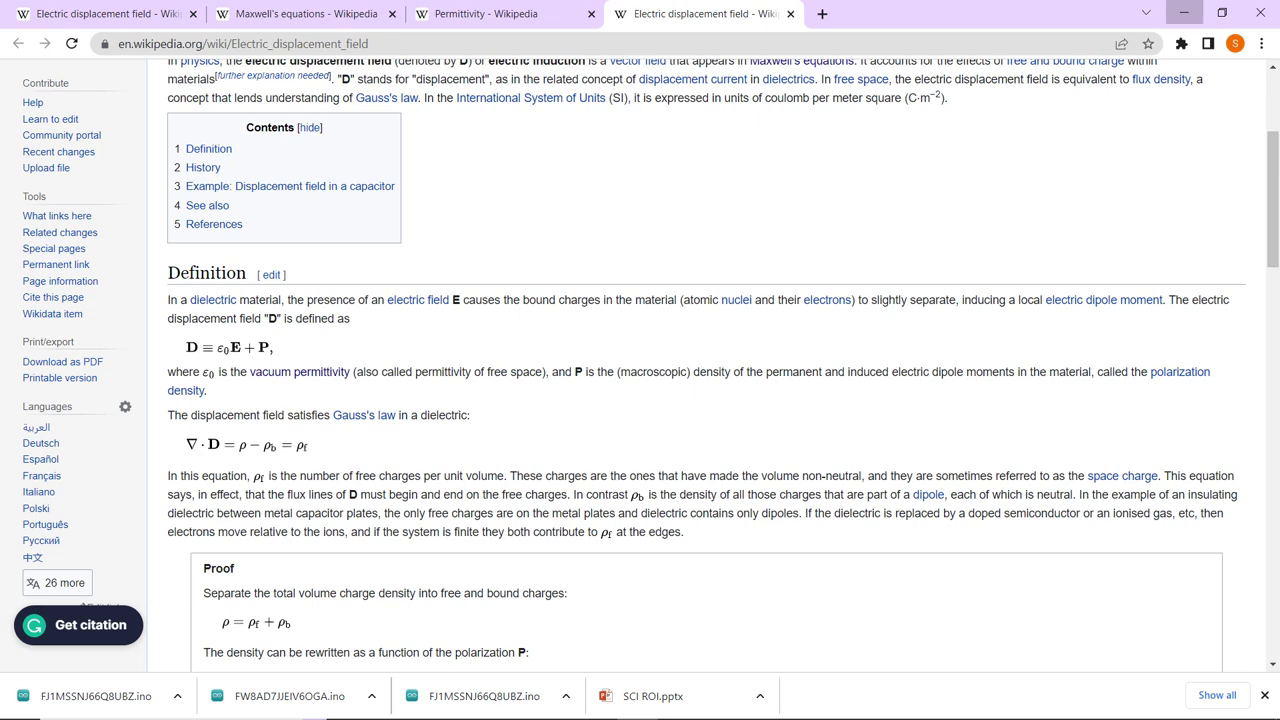
{"action": "left_click", "coordinate": [1184, 13]}
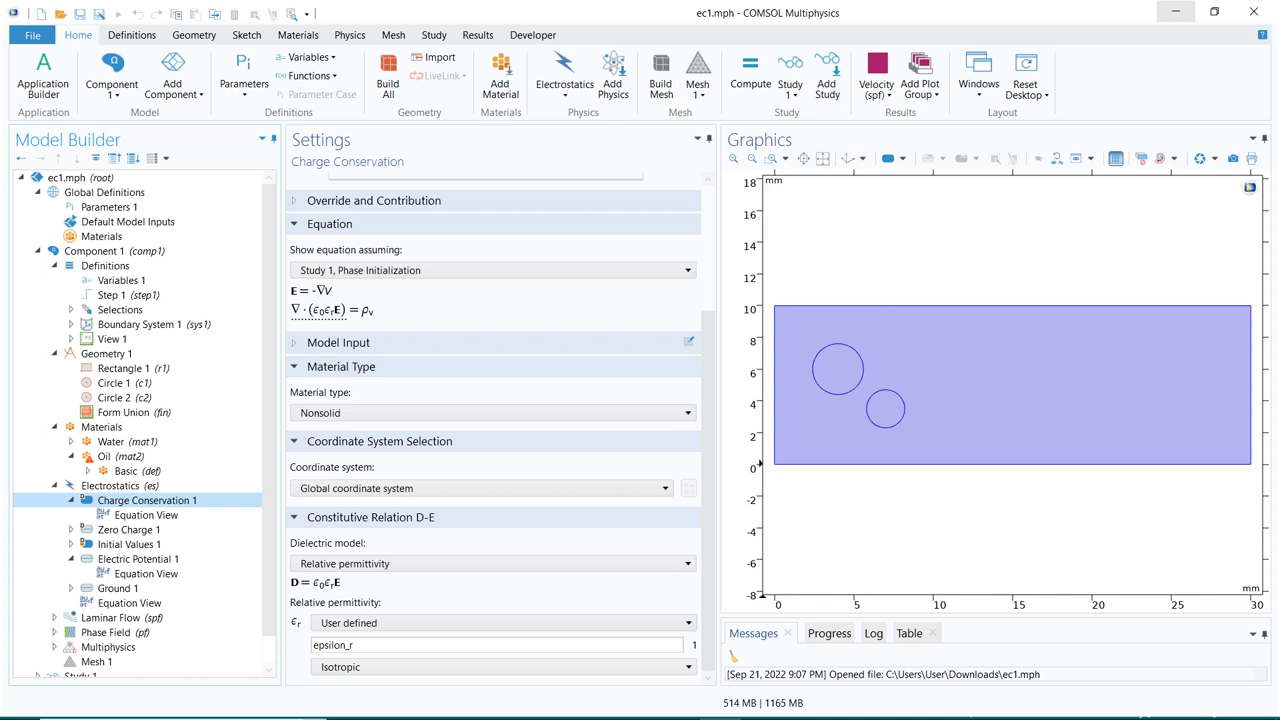
Step: Show the Electric Potential (es) plot group under Results and expand Study 1 to list its steps
{"action": "scroll", "coordinate": [140, 600], "scroll_direction": "down", "scroll_amount": 1}
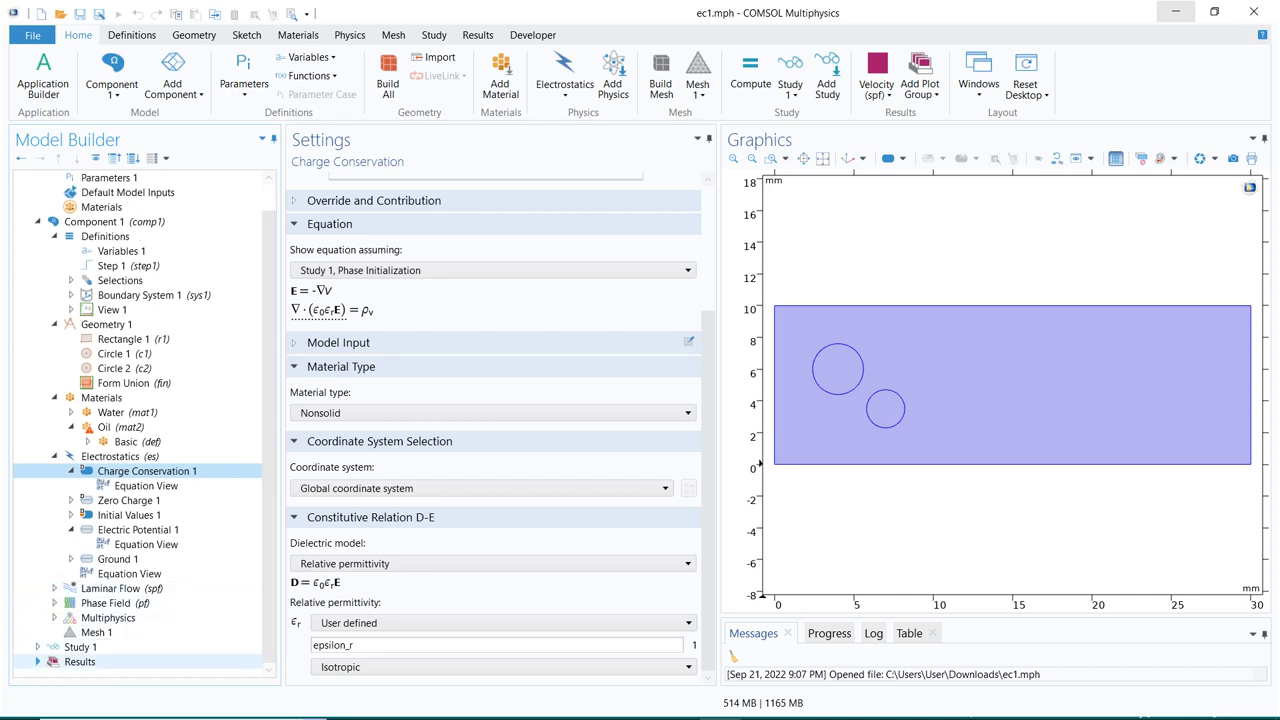
{"action": "left_click", "coordinate": [38, 661]}
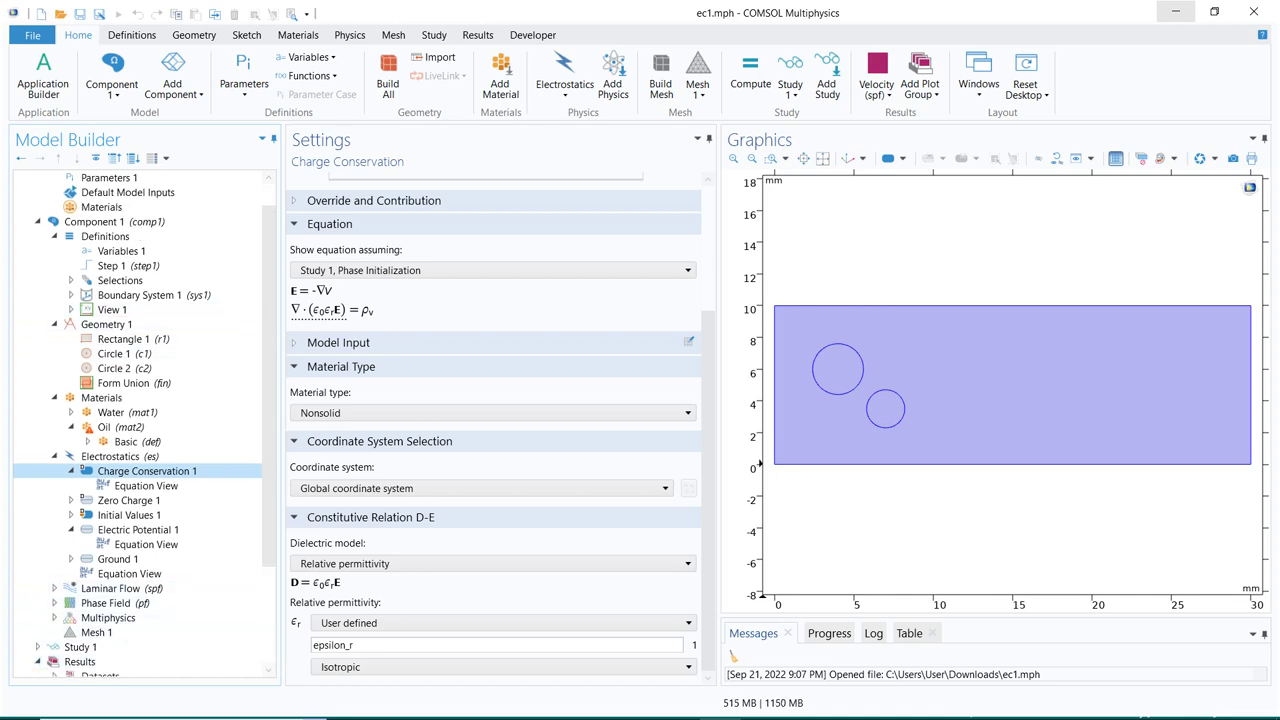
{"action": "scroll", "coordinate": [100, 620], "scroll_direction": "down", "scroll_amount": 4}
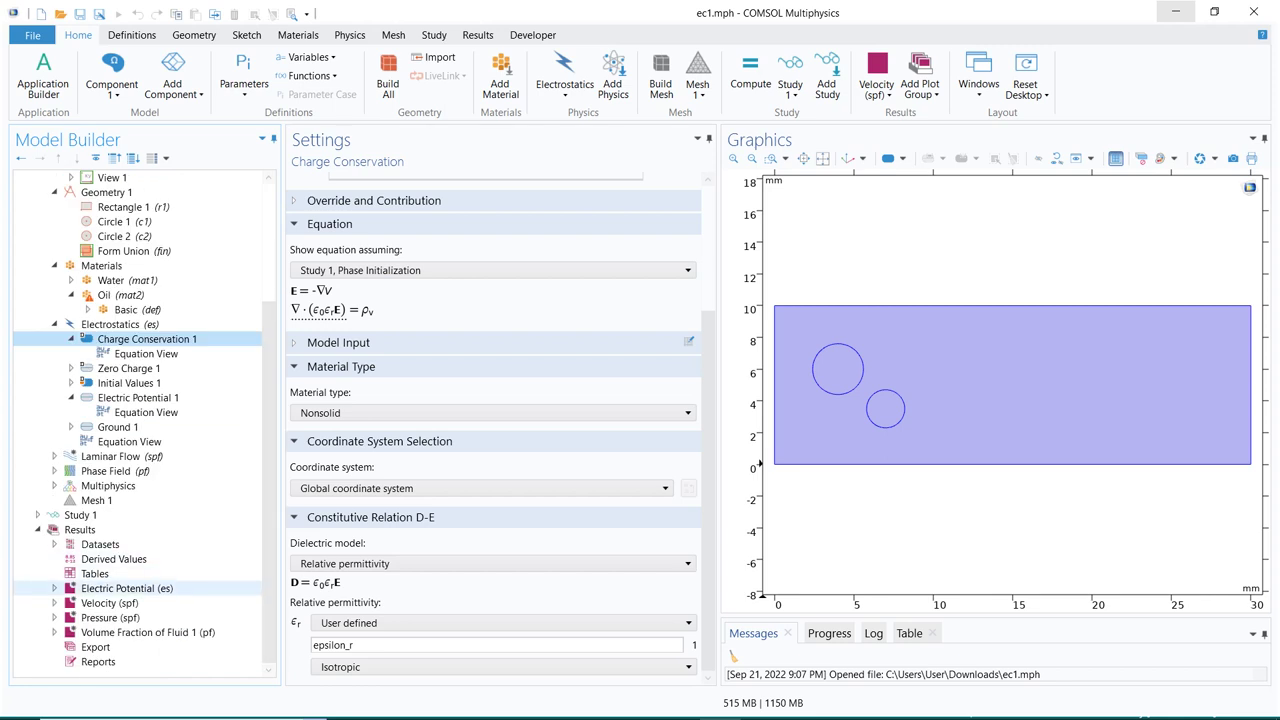
{"action": "left_click", "coordinate": [127, 588]}
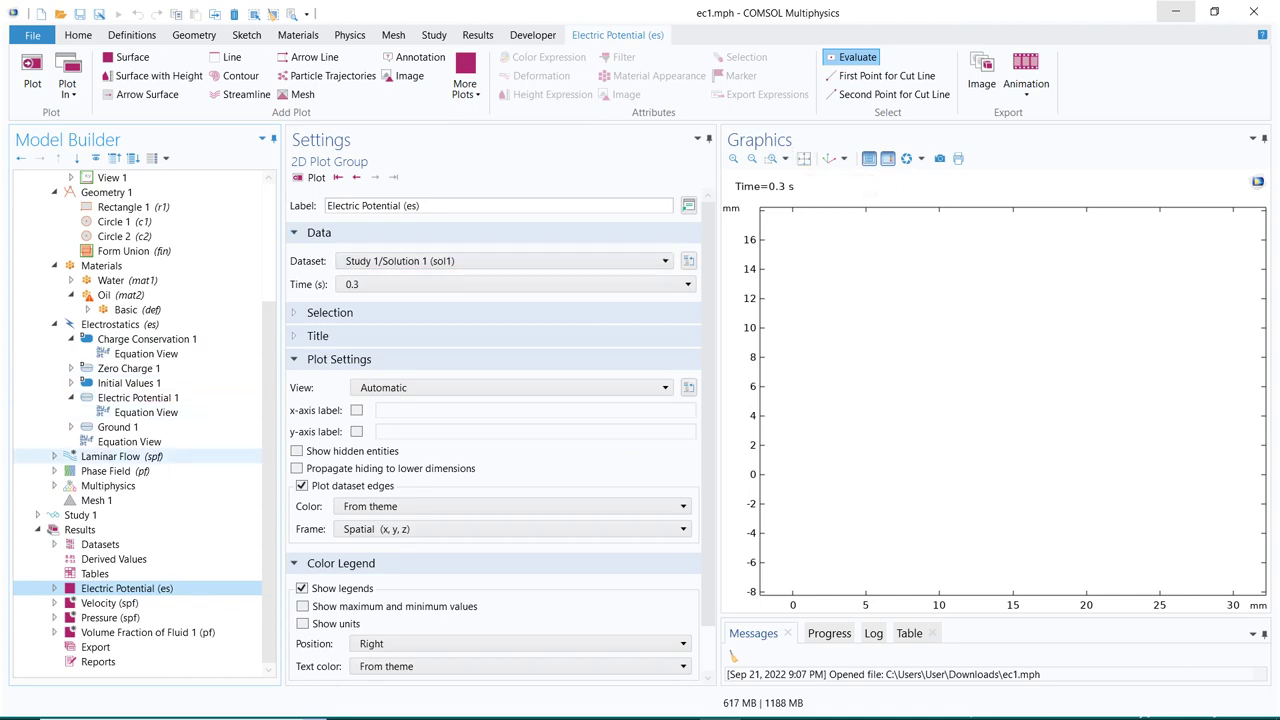
{"action": "left_click", "coordinate": [38, 514]}
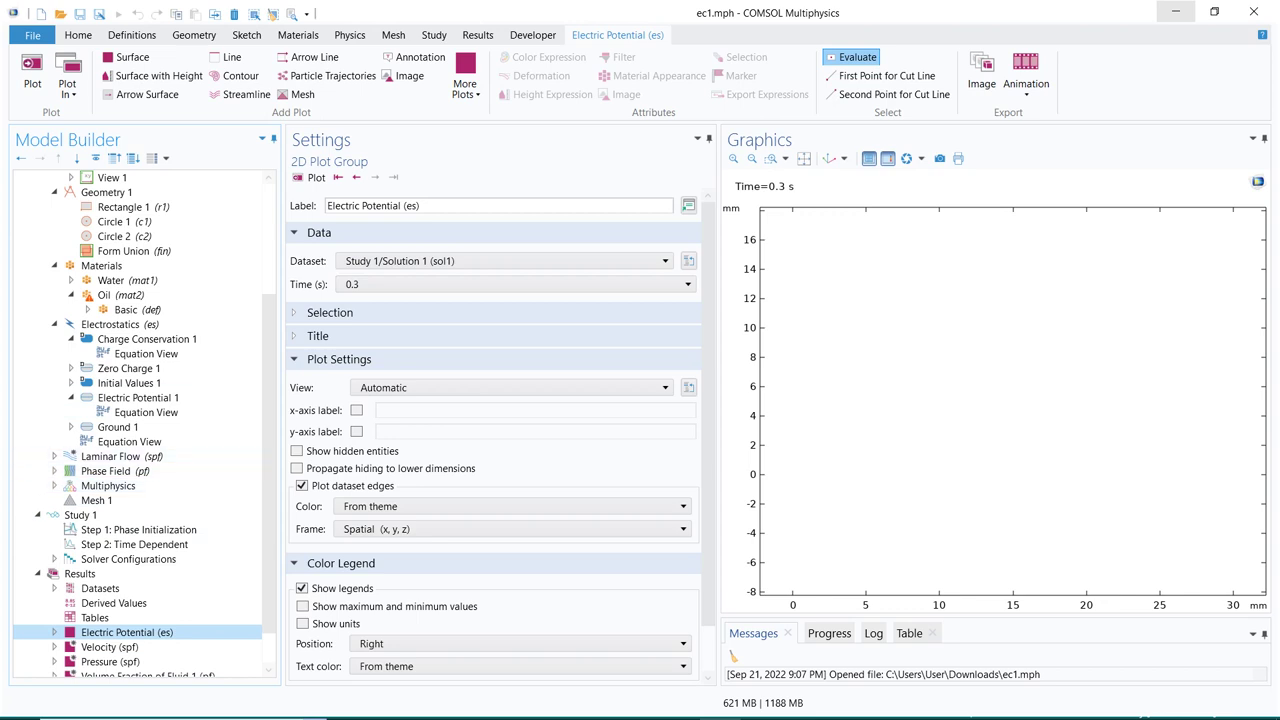
{"action": "key", "text": "F8"}
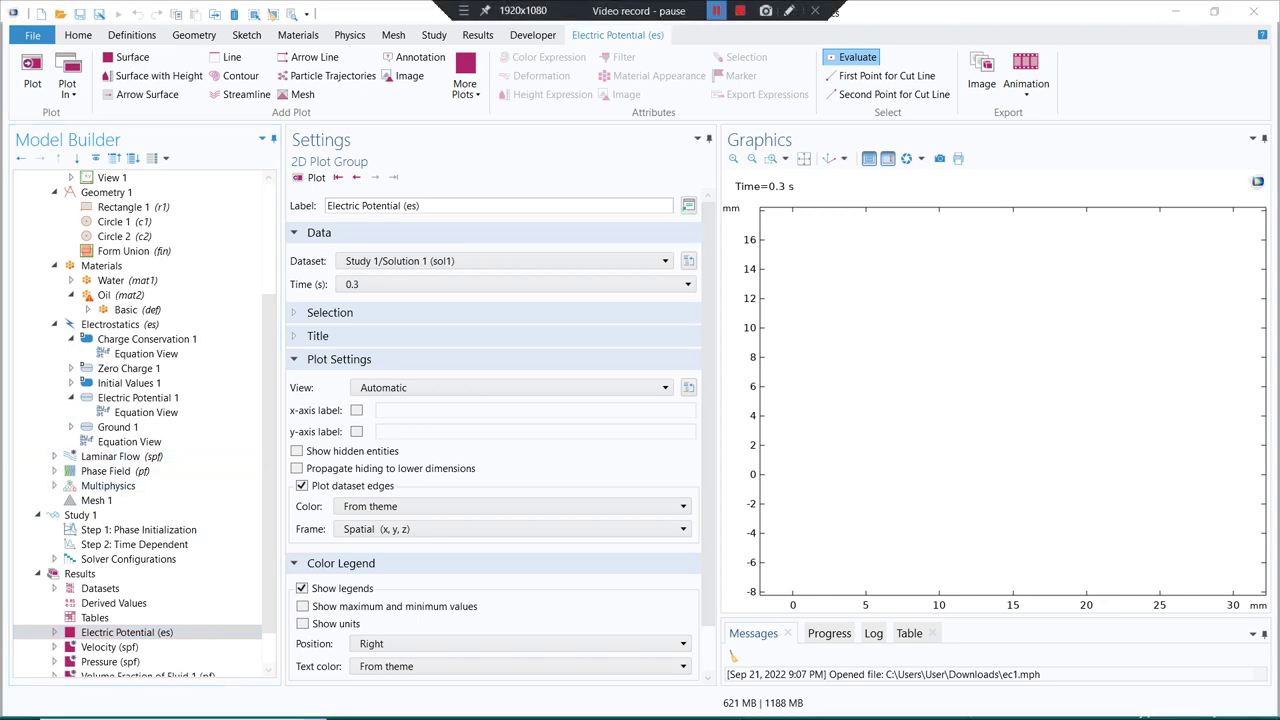
{"action": "key", "text": "F8"}
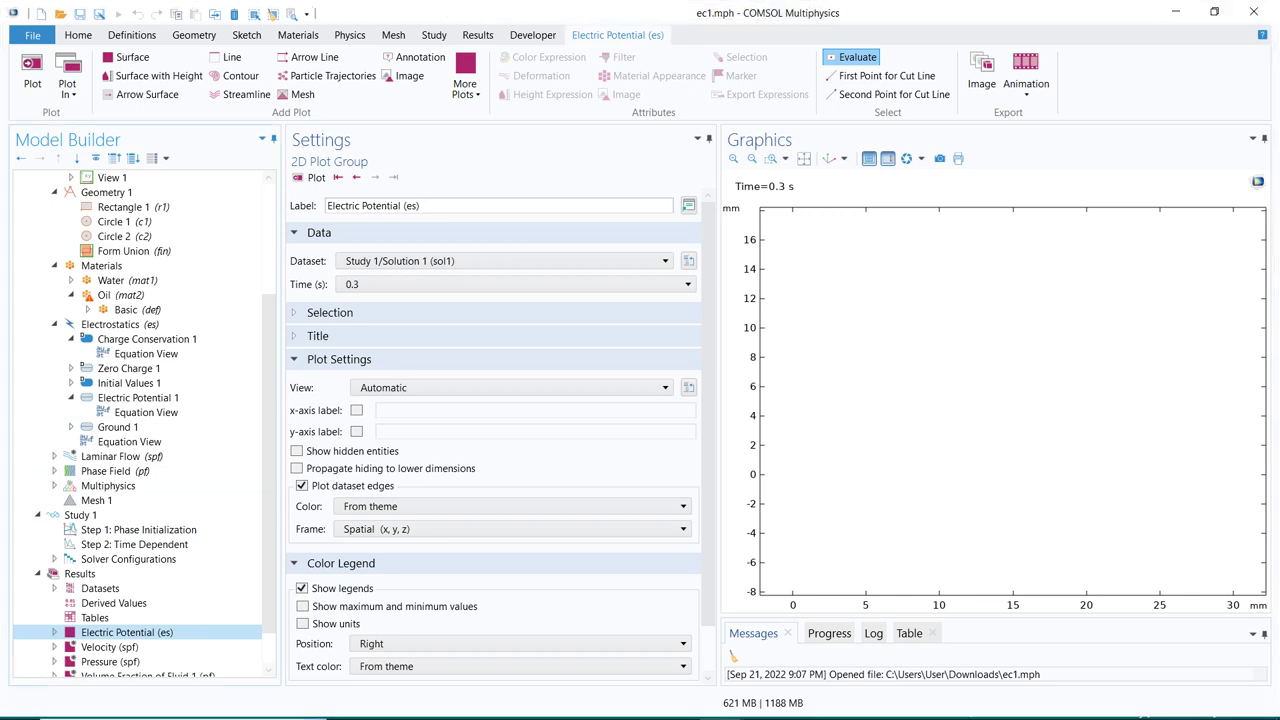
{"action": "key", "text": "F8"}
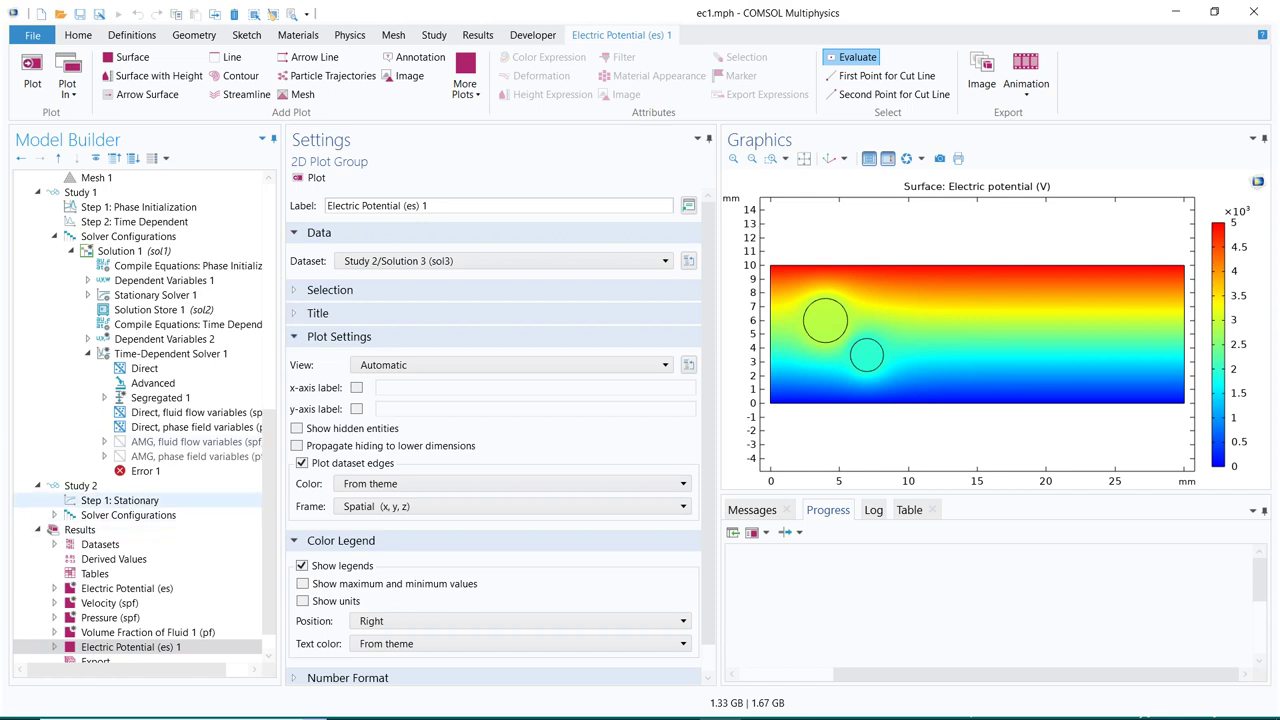
Step: Inspect which physics interfaces Study 2's Stationary step solves for, and select the Electric Potential (es) plot group
{"action": "left_click", "coordinate": [120, 500]}
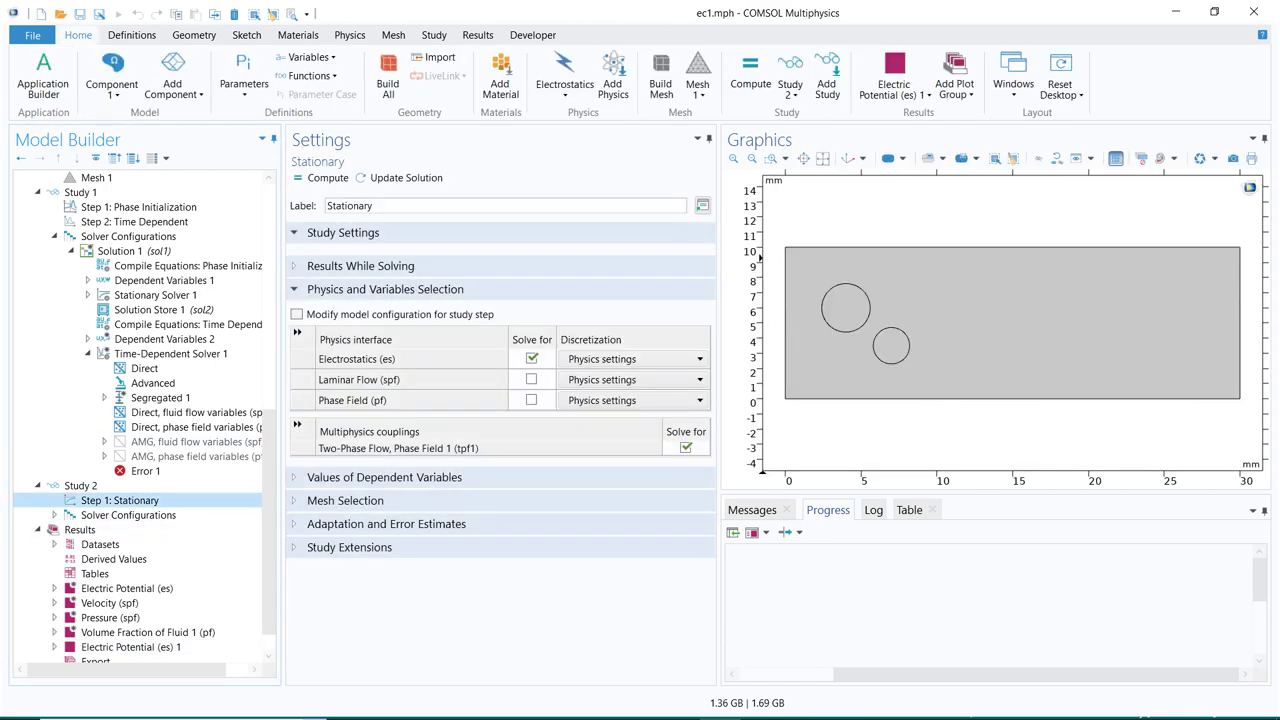
{"action": "left_click", "coordinate": [127, 588]}
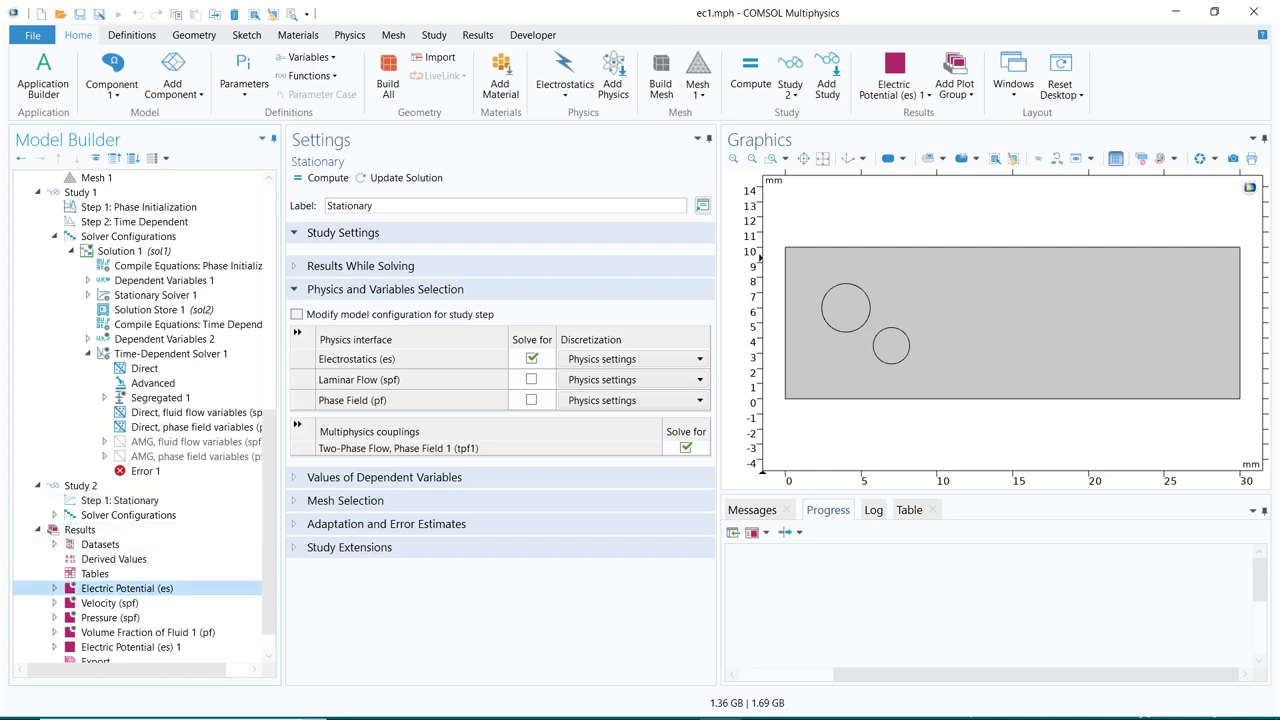